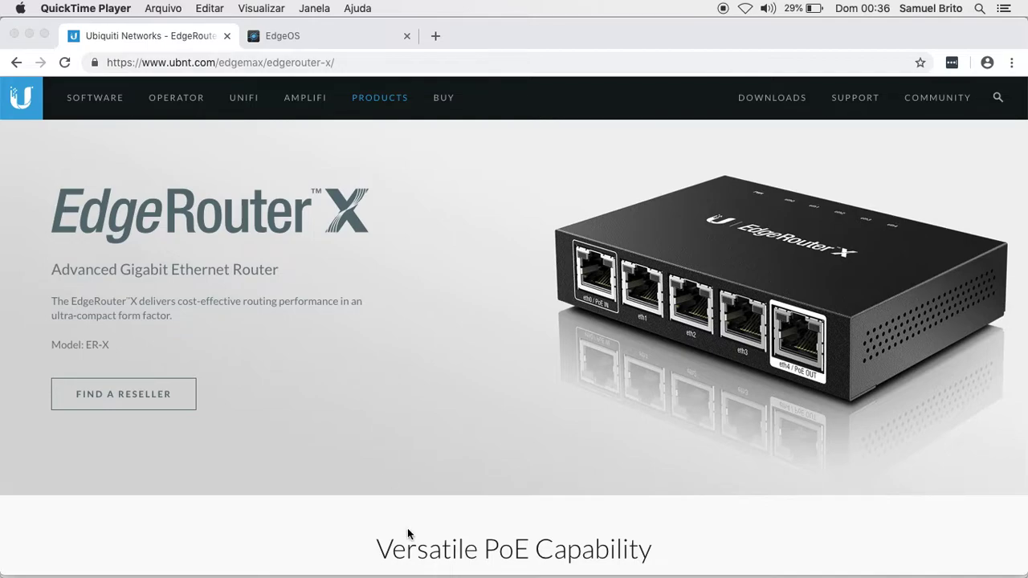
- Bring the ER-DNAT.png port-forwarding diagram to the front in Preview
mouse_move(586, 566)
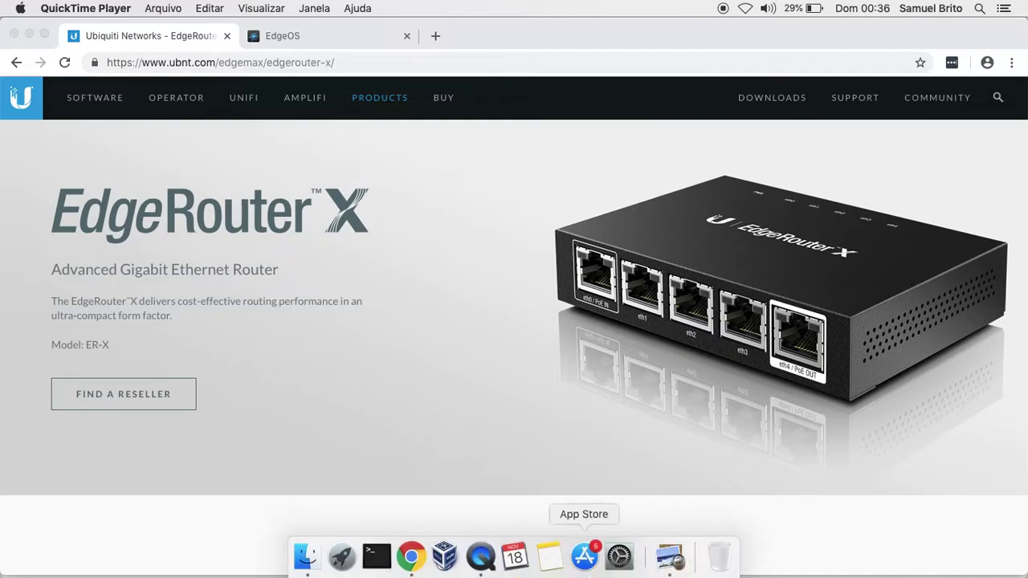
click(674, 558)
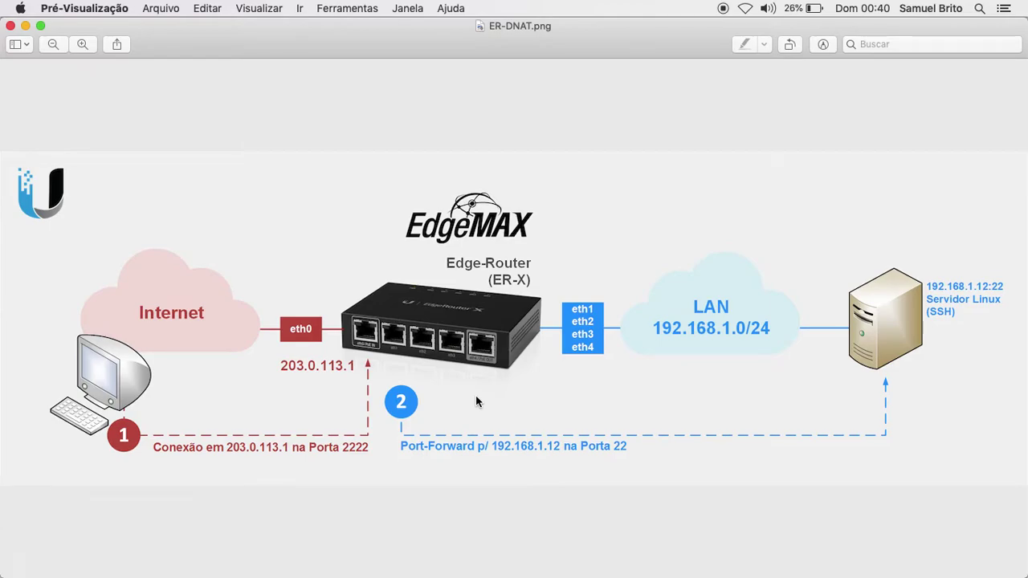
mouse_move(480, 574)
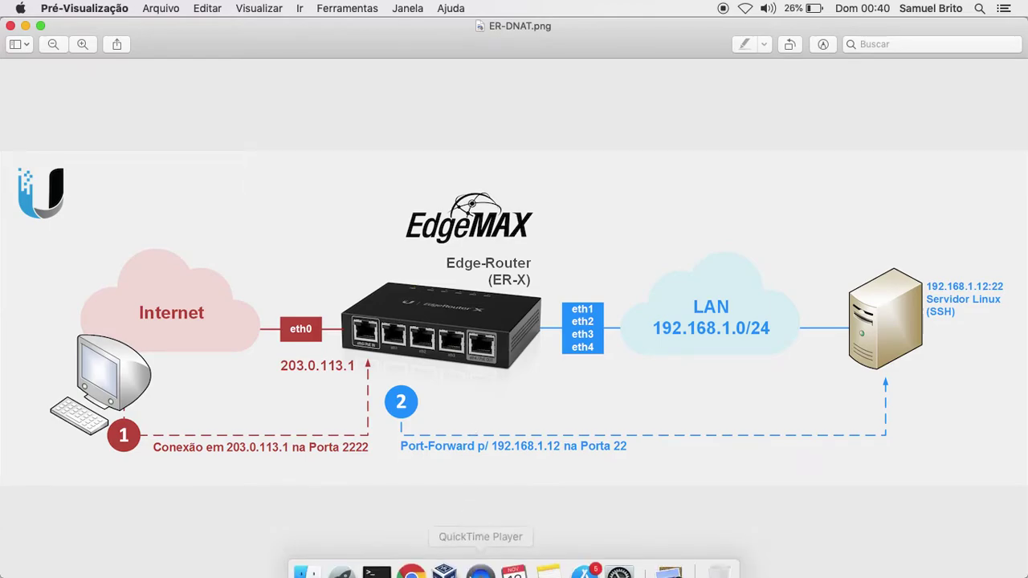
- Sign in to the EdgeRouter's EdgeOS page in Chrome with the admin username and password
click(416, 558)
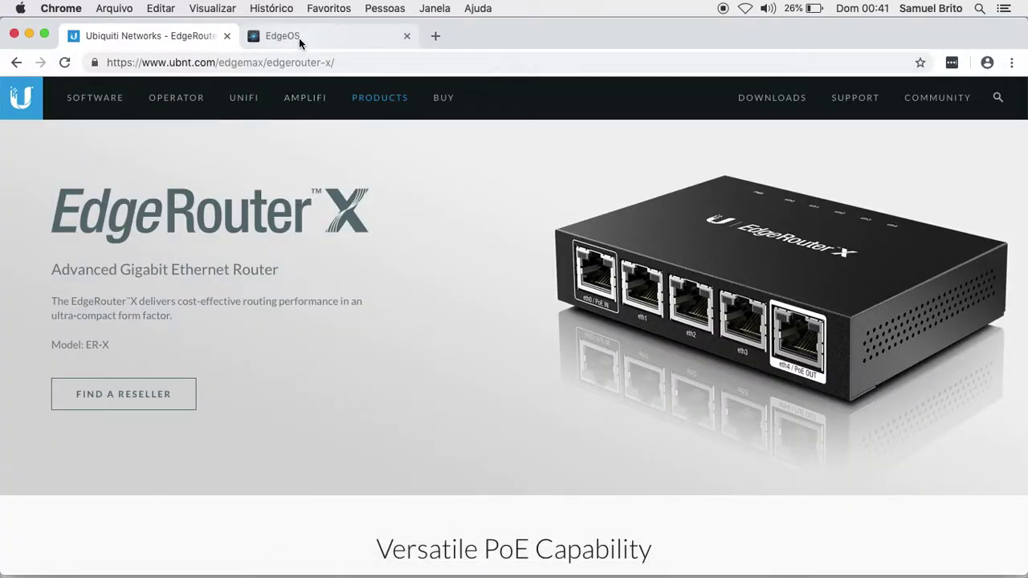
click(321, 40)
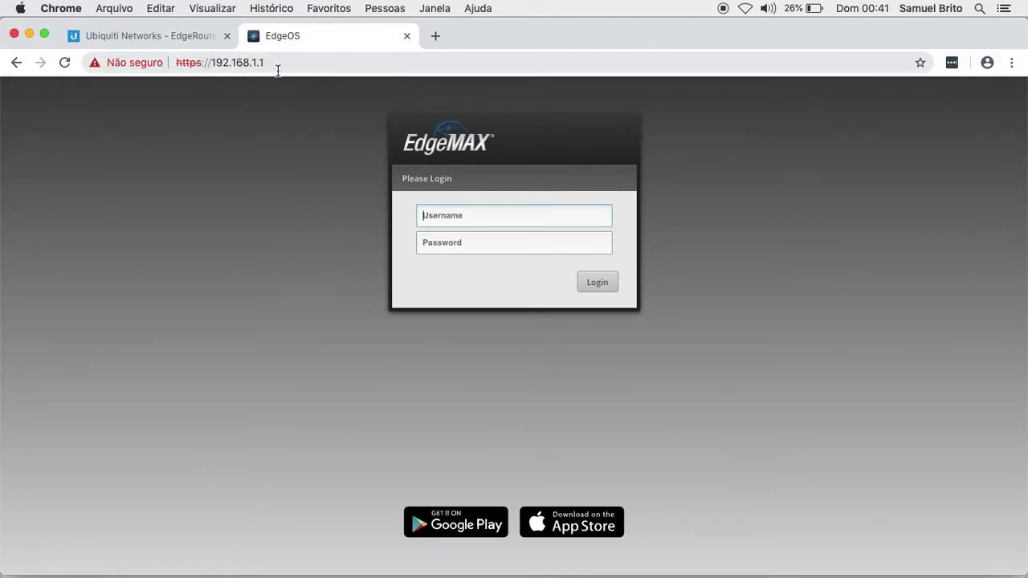
text(ubnt)
key(Tab)
text(ubnt)
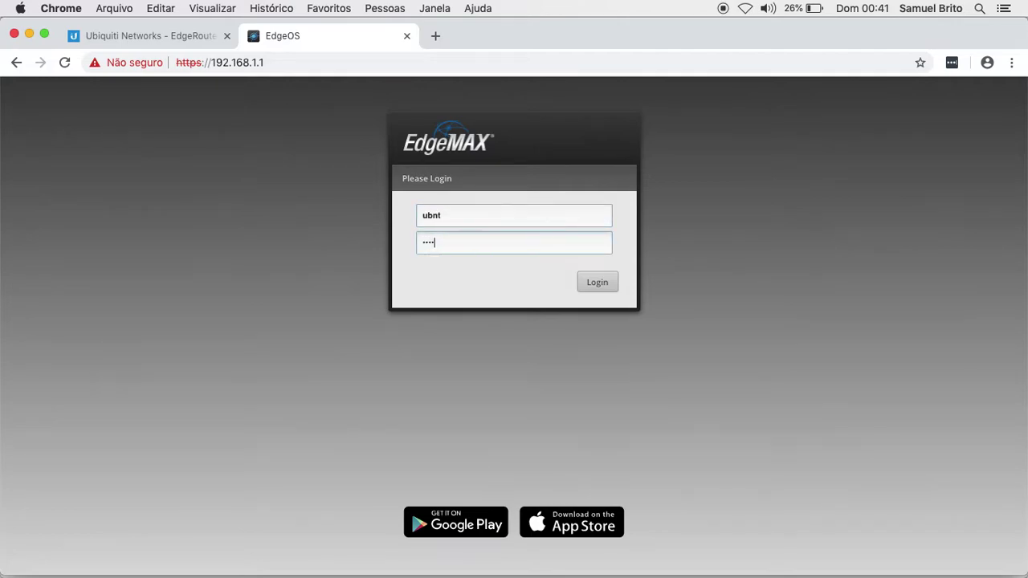
key(Return)
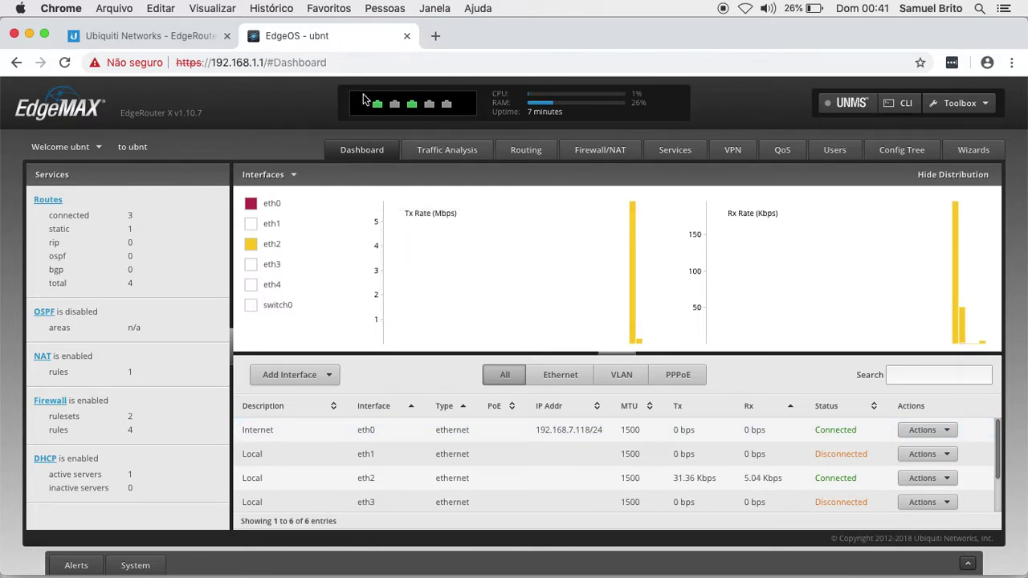
- Review the Dashboard interface table, then open Firewall/NAT Port Forwarding
mouse_move(412, 107)
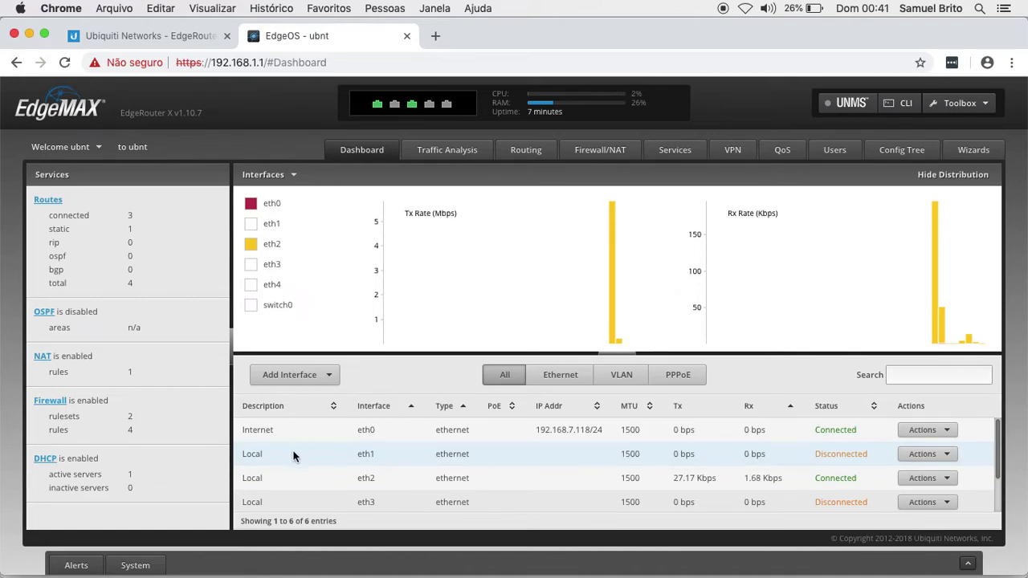
scroll(346, 458, down, 1)
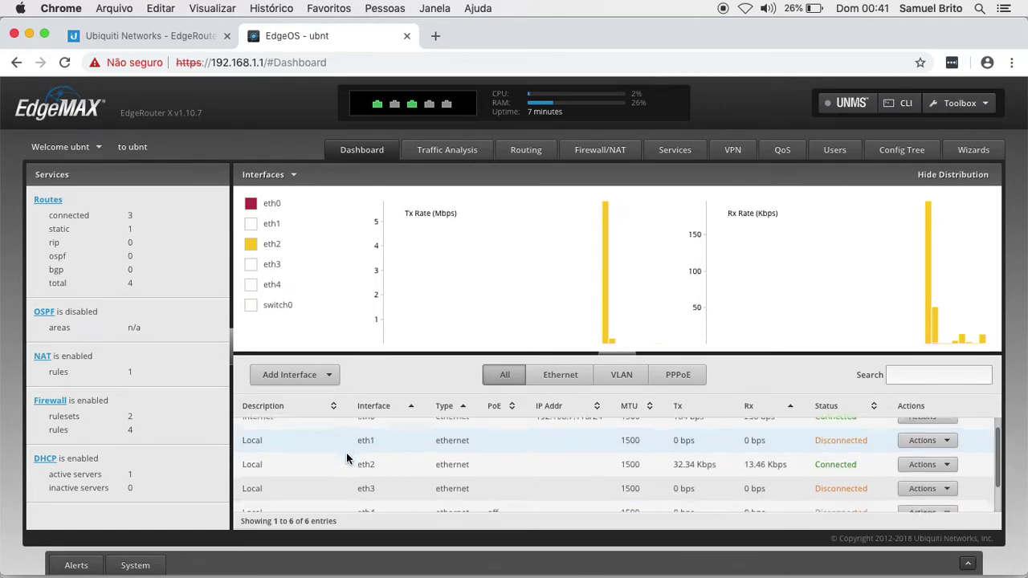
scroll(346, 452, down, 3)
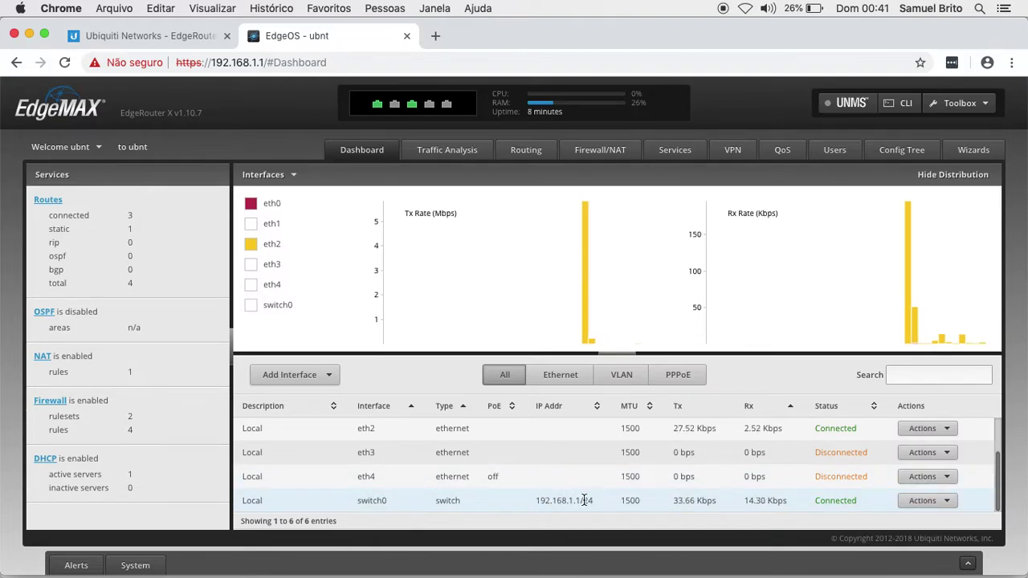
scroll(477, 462, up, 3)
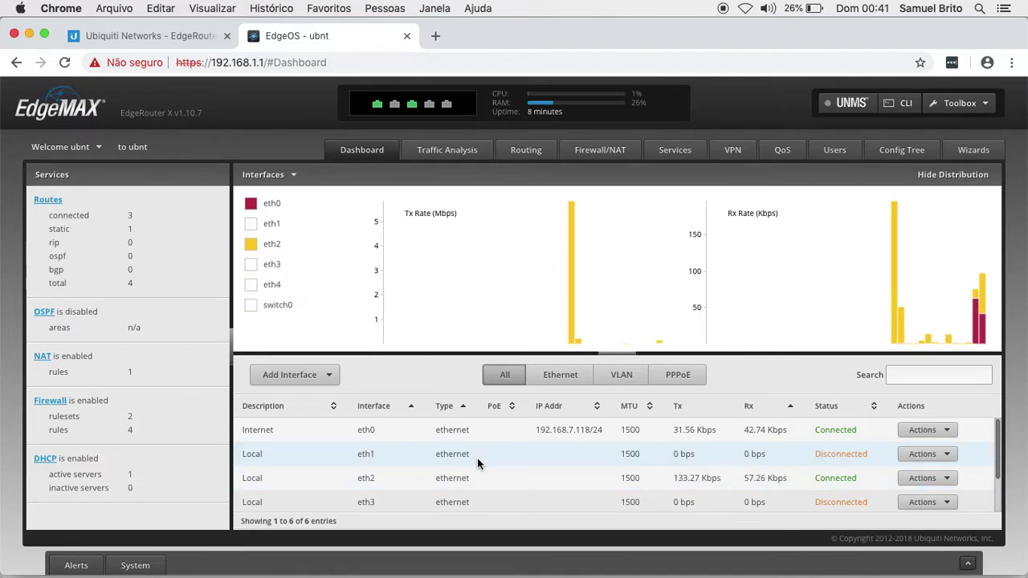
mouse_move(427, 299)
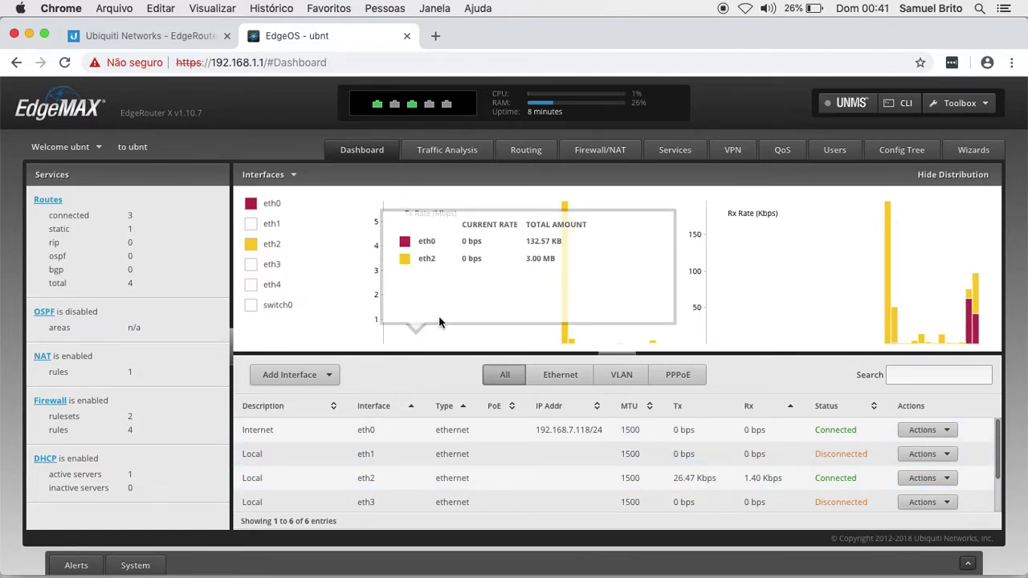
click(599, 153)
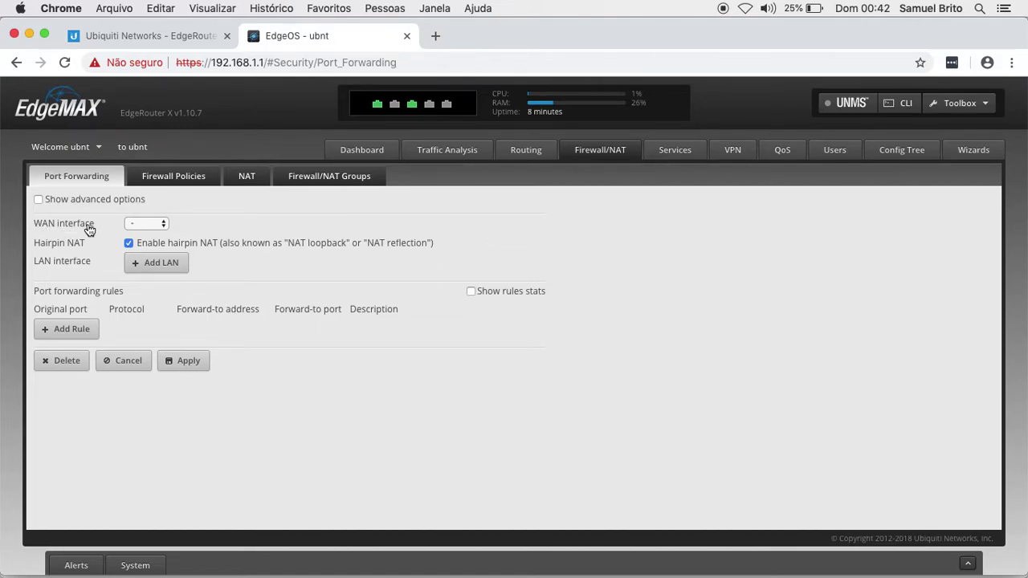
- Set eth0 as the WAN interface and switch0 as the LAN interface, with hairpin NAT enabled
click(147, 225)
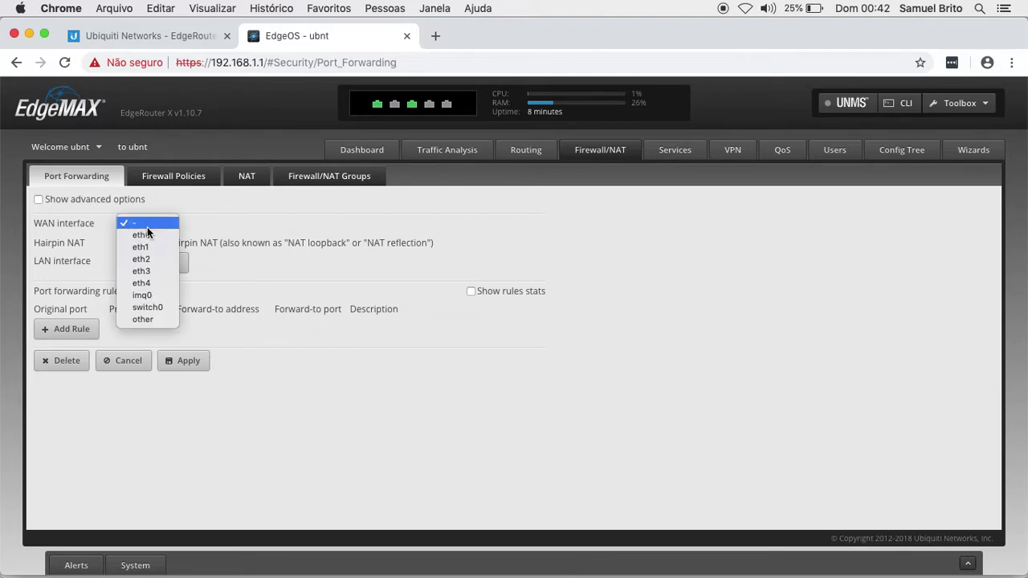
click(147, 236)
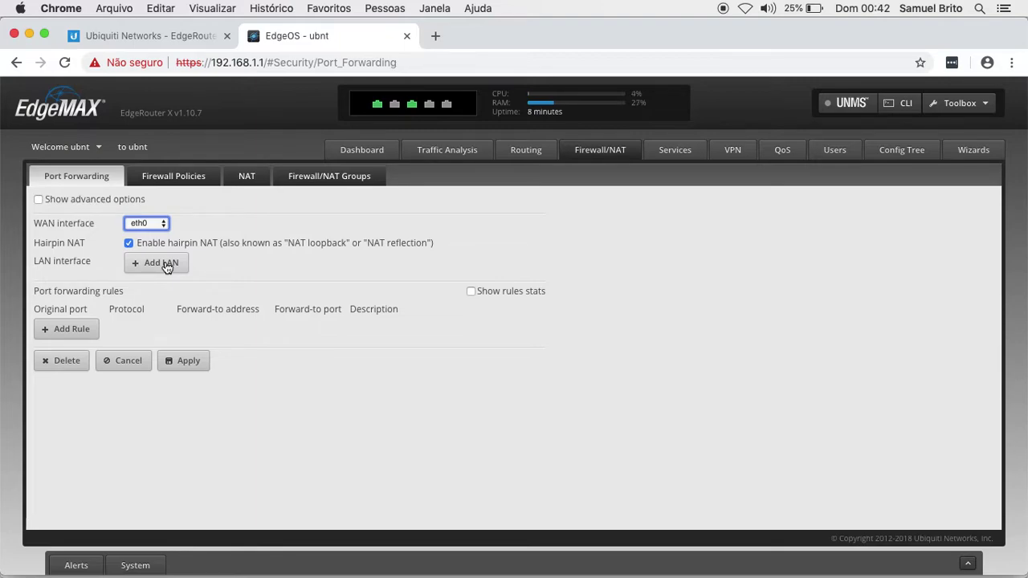
click(165, 265)
click(157, 261)
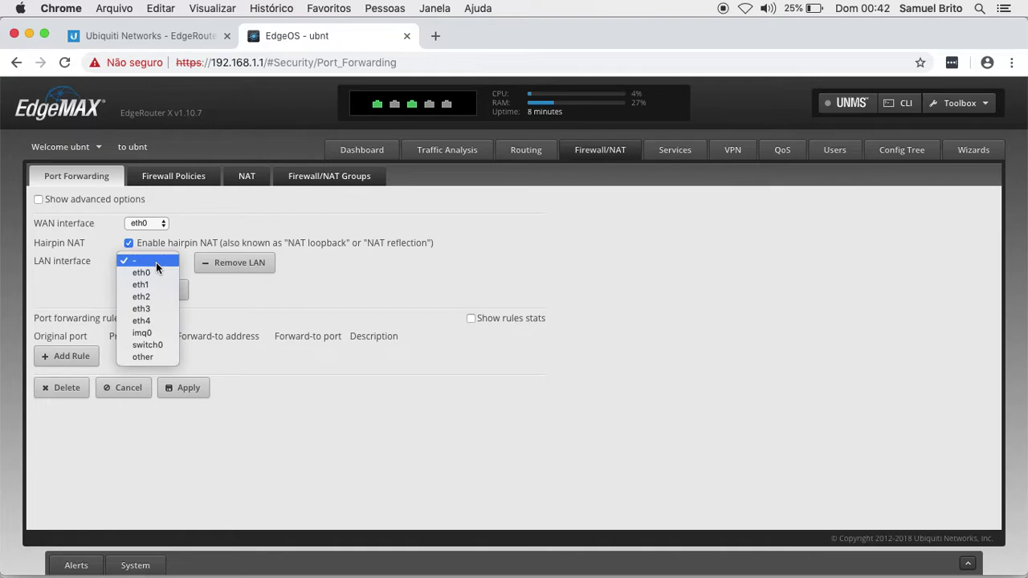
click(143, 345)
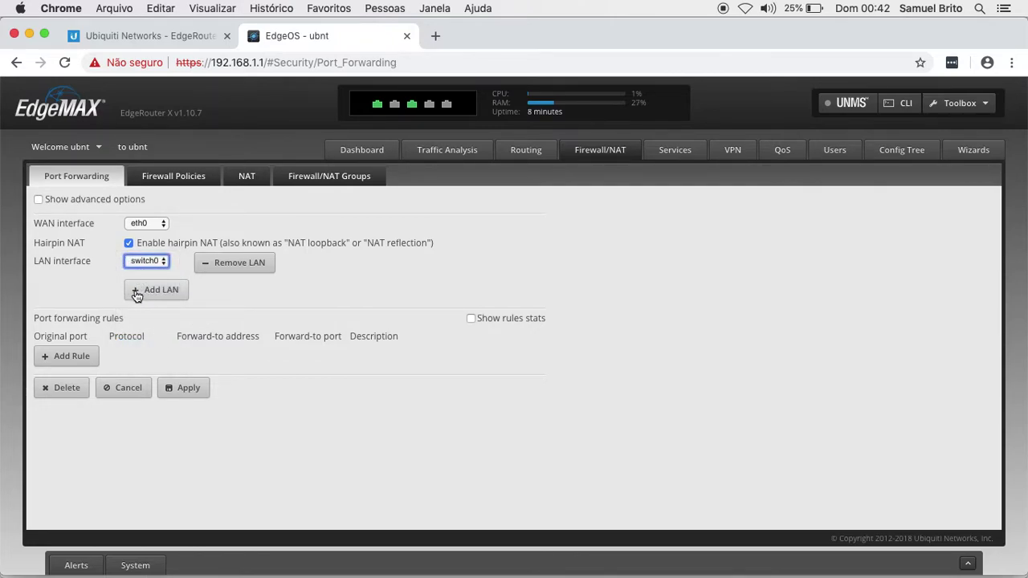
click(91, 281)
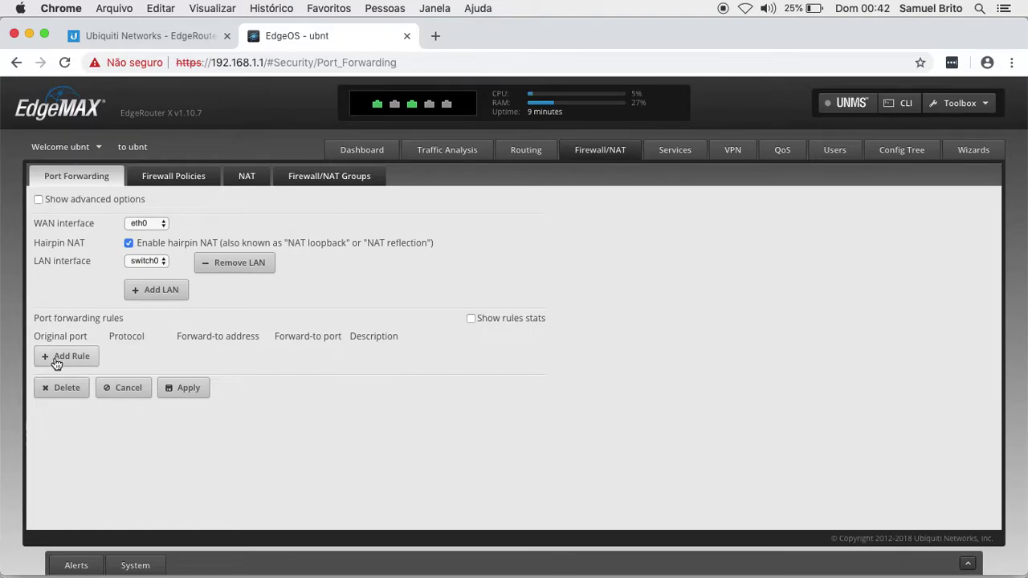
- Add a blank forwarding rule and place the cursor in its Original port field
click(54, 363)
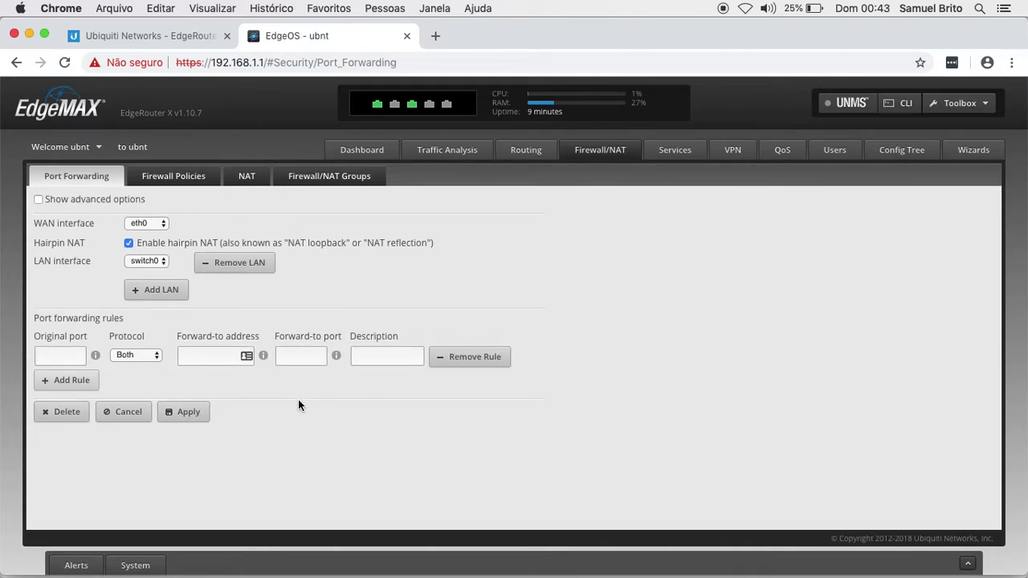
click(56, 354)
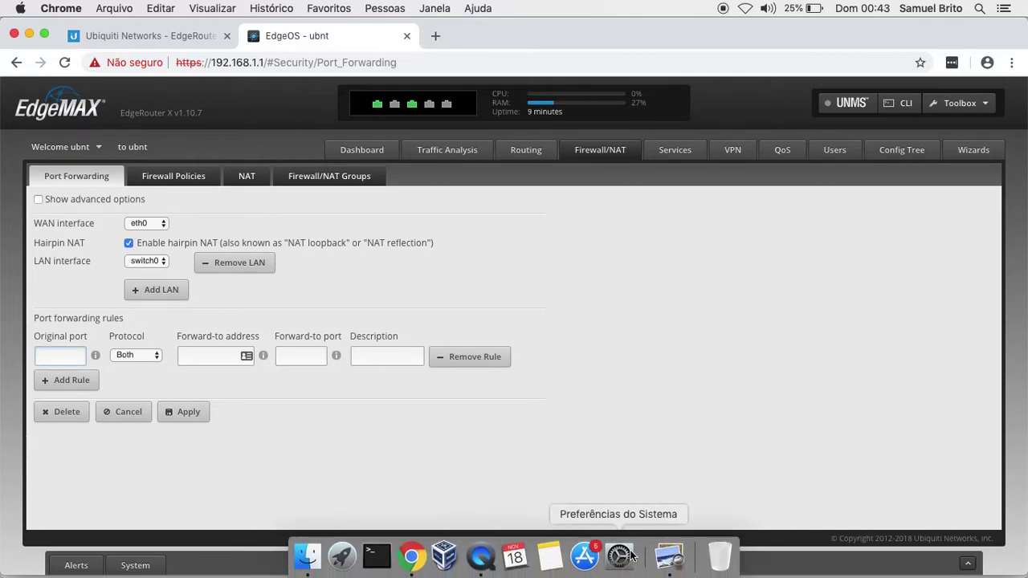
- Check the ER-DNAT.png diagram in Preview, then enter 2222 as the rule's original port
click(668, 557)
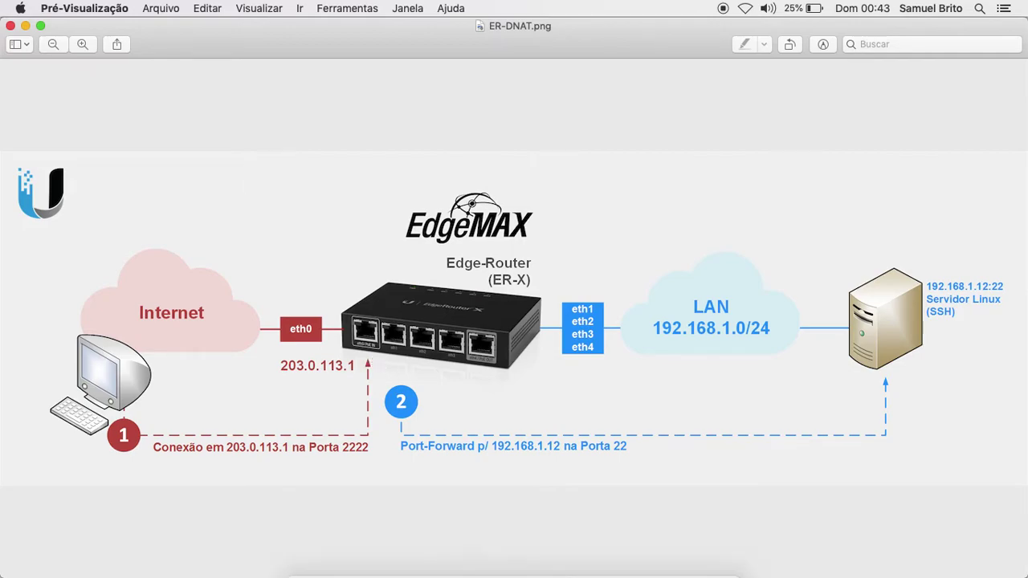
click(411, 557)
text(2222)
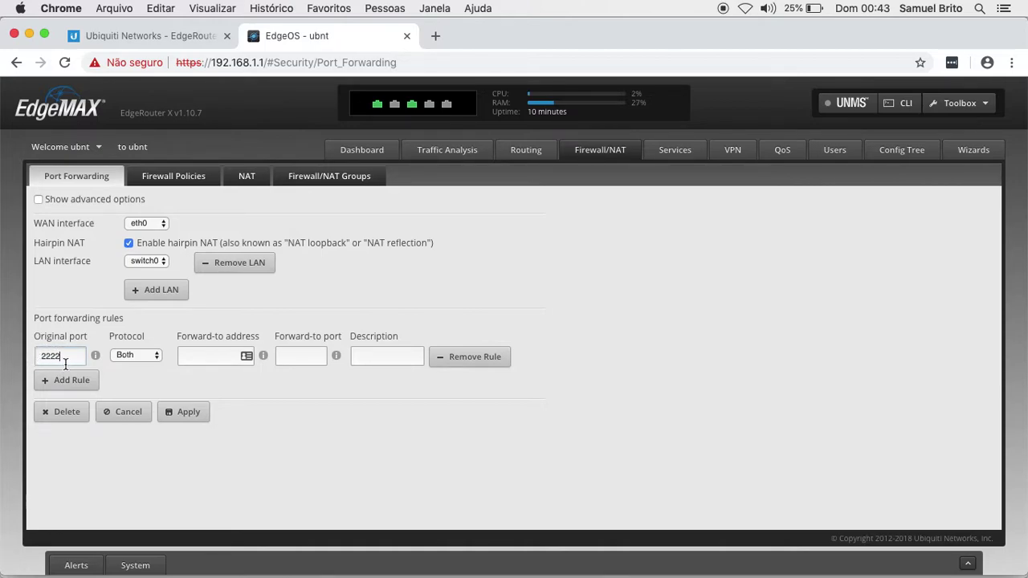
- Set the rule's protocol to TCP and its forward-to address to 192.168.1.12
click(133, 355)
click(128, 333)
click(214, 354)
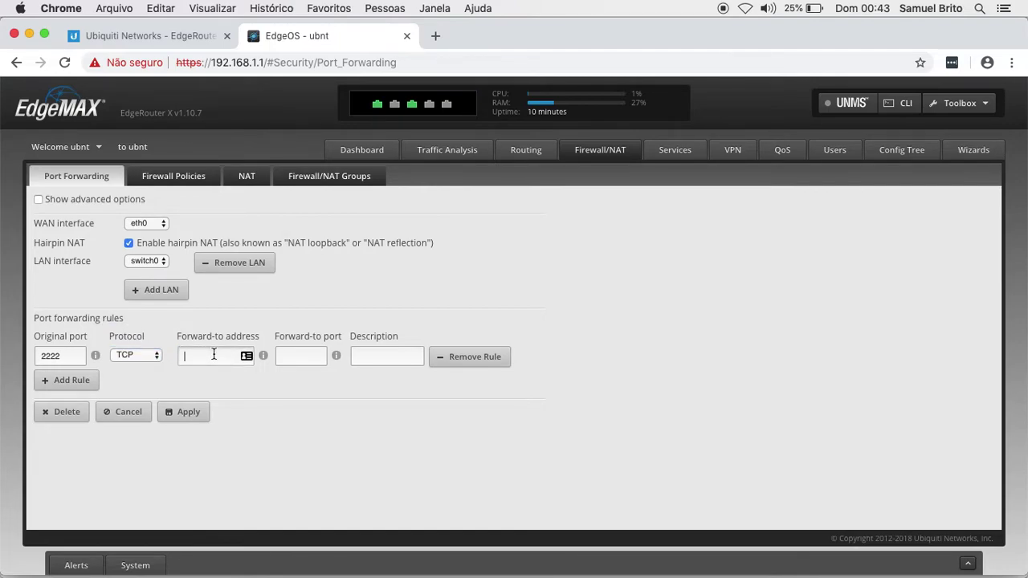
text(192.168.1.12)
- Enter forward-to port 22 and the description 'Servidor SSH'
click(300, 355)
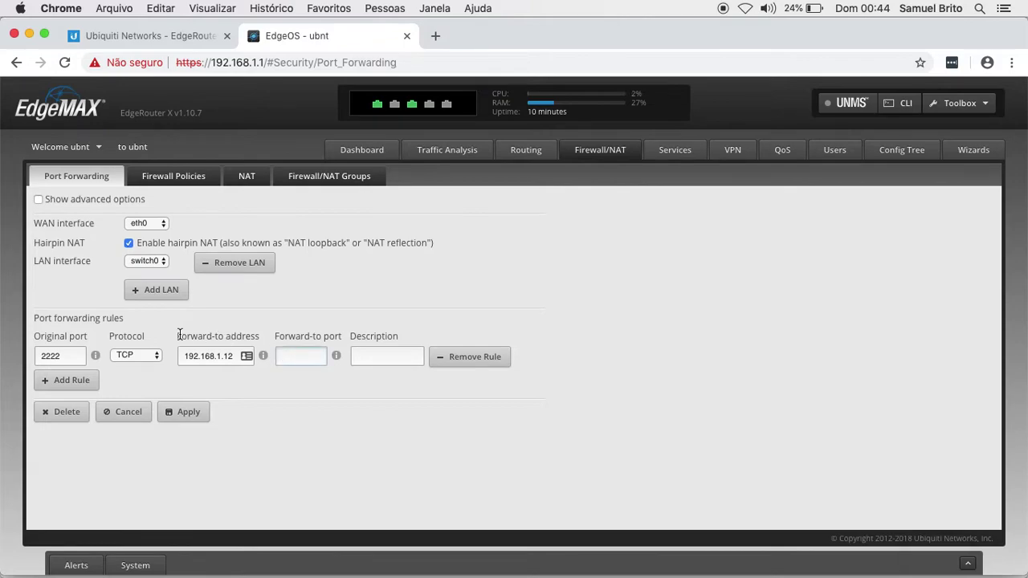
text(22)
click(368, 355)
text(Servidor SSH)
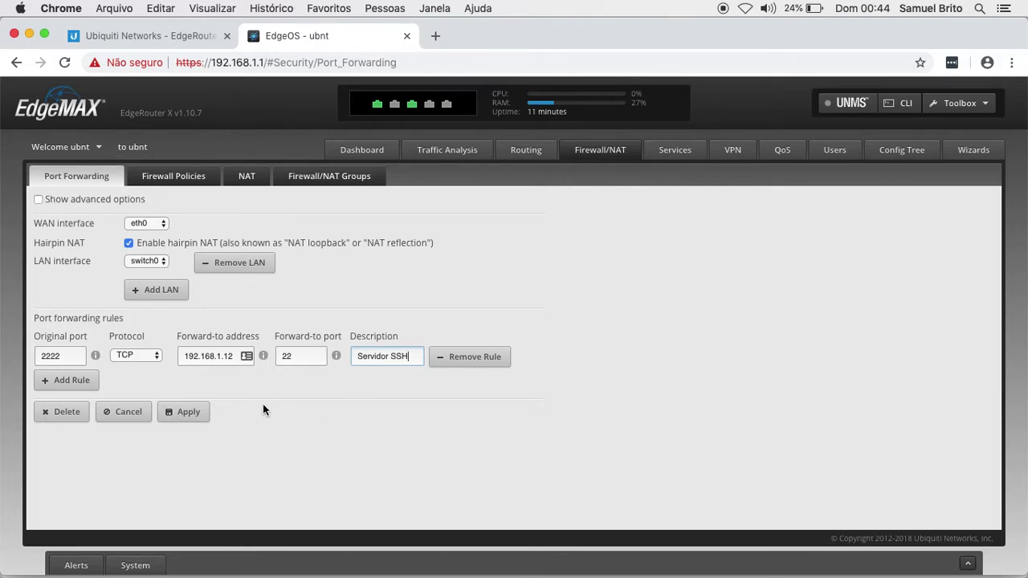
- Apply the SSH forwarding rule and show the advanced options, revealing Auto firewall enabled
click(190, 416)
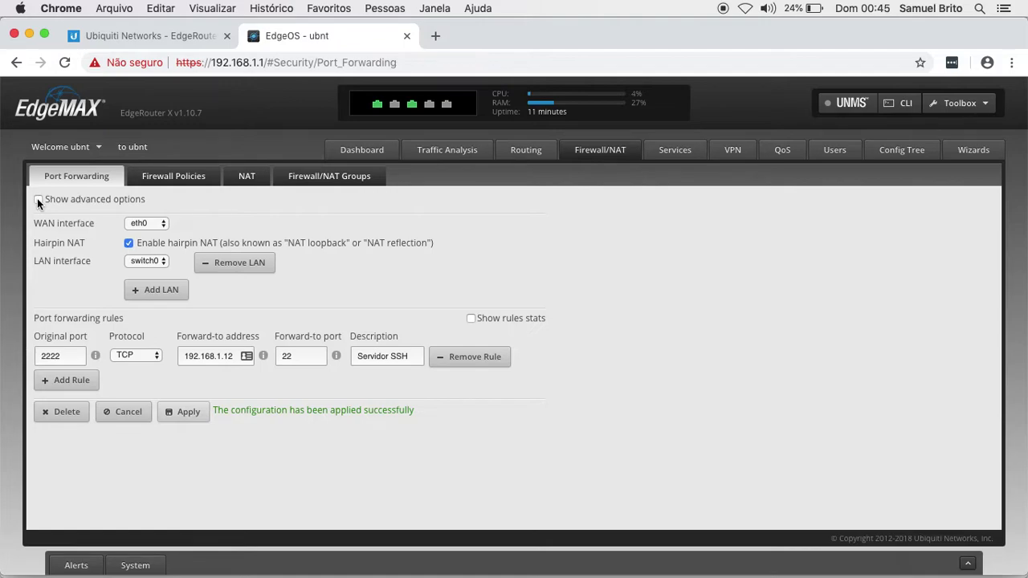
click(38, 200)
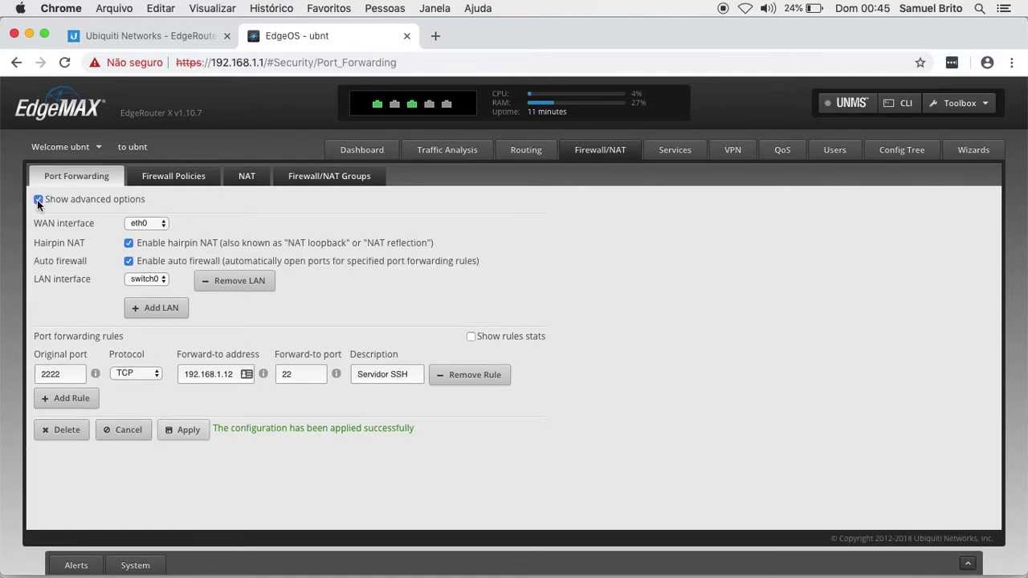
click(39, 199)
- Inspect WAN_IN's two rules, Allow established/related and Drop invalid state, then close the ruleset
click(183, 178)
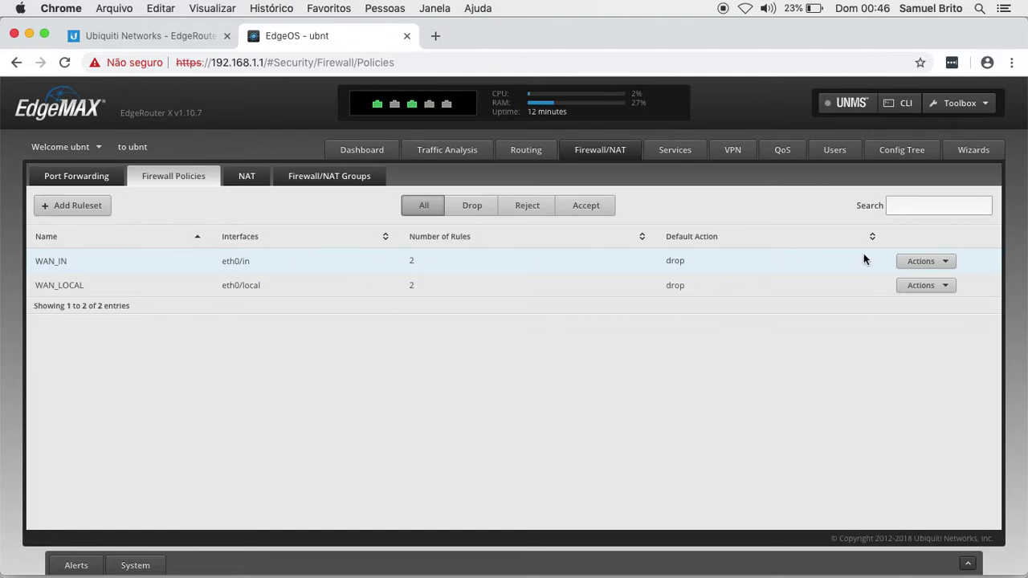
click(910, 263)
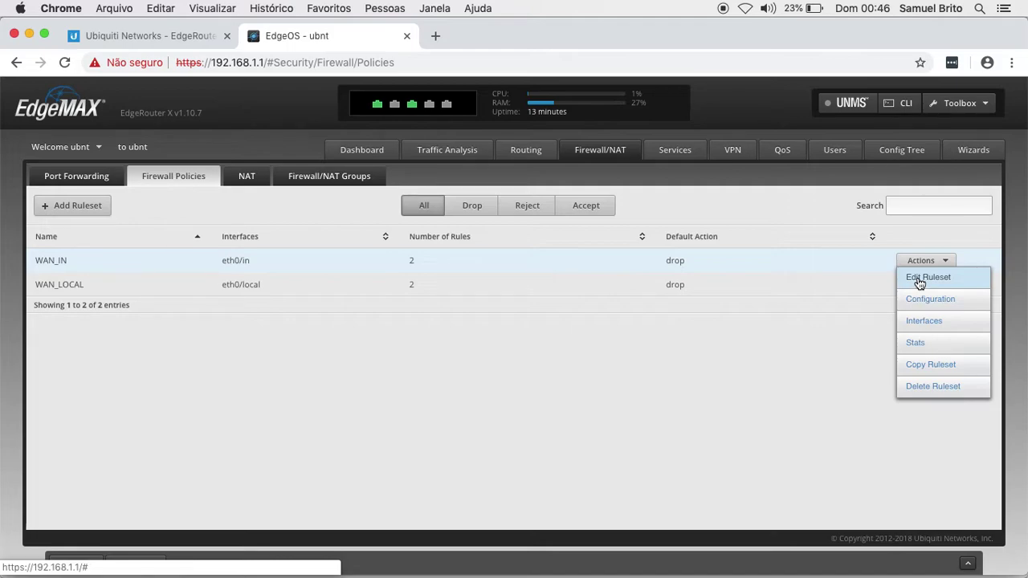
click(919, 281)
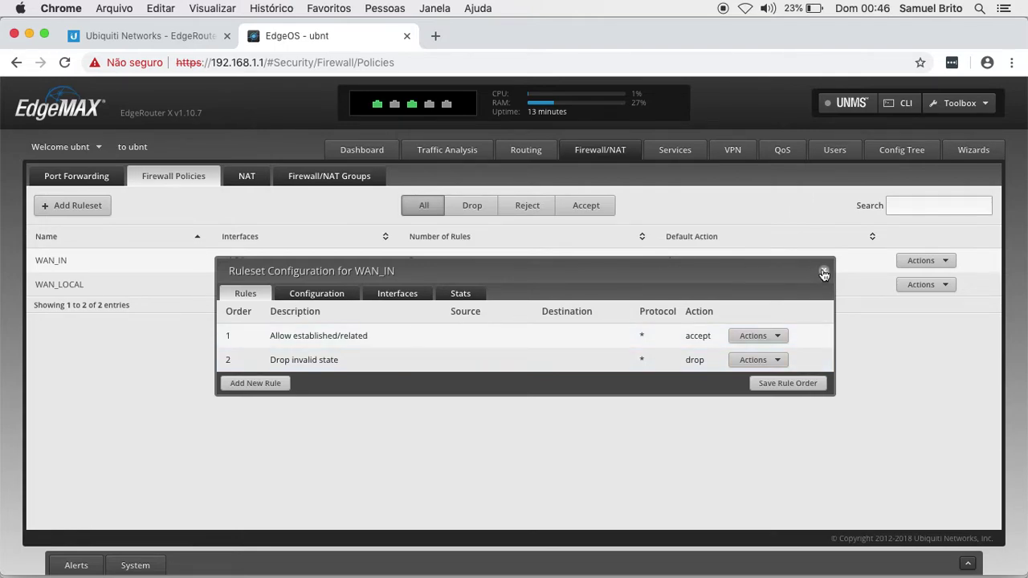
click(824, 271)
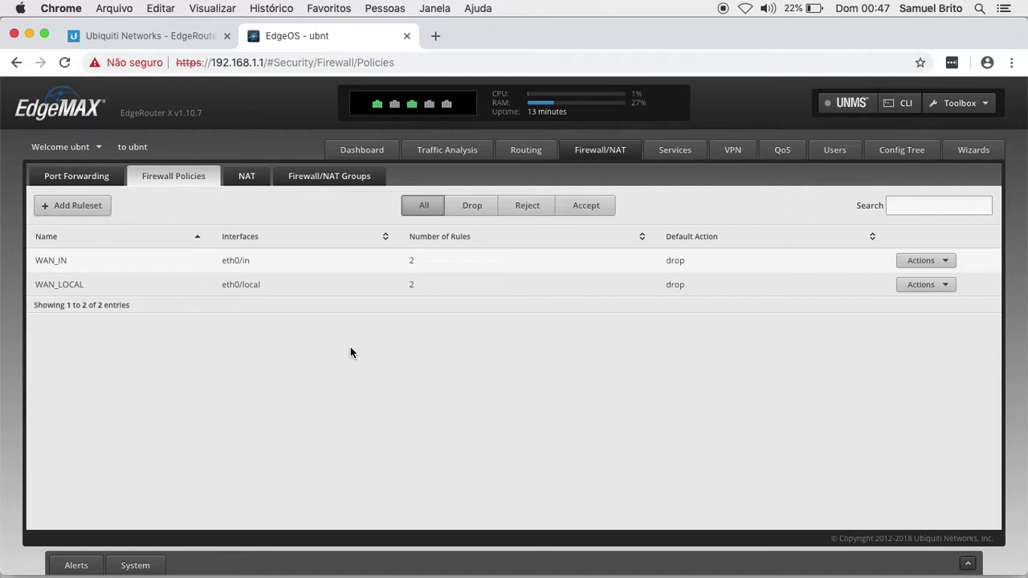
- Untick Auto firewall in the Port Forwarding advanced options, apply, and return to Firewall Policies
click(92, 180)
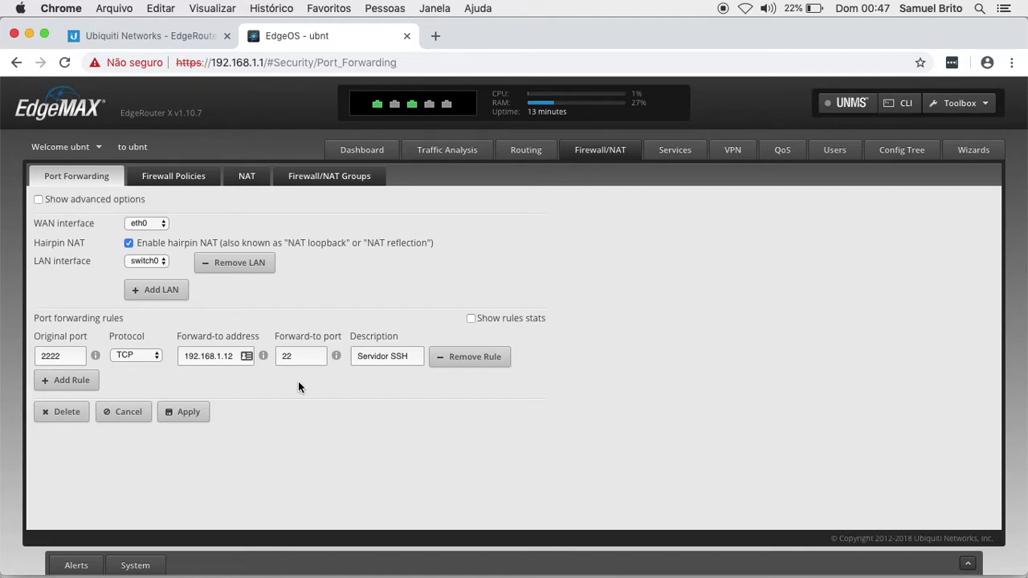
click(38, 199)
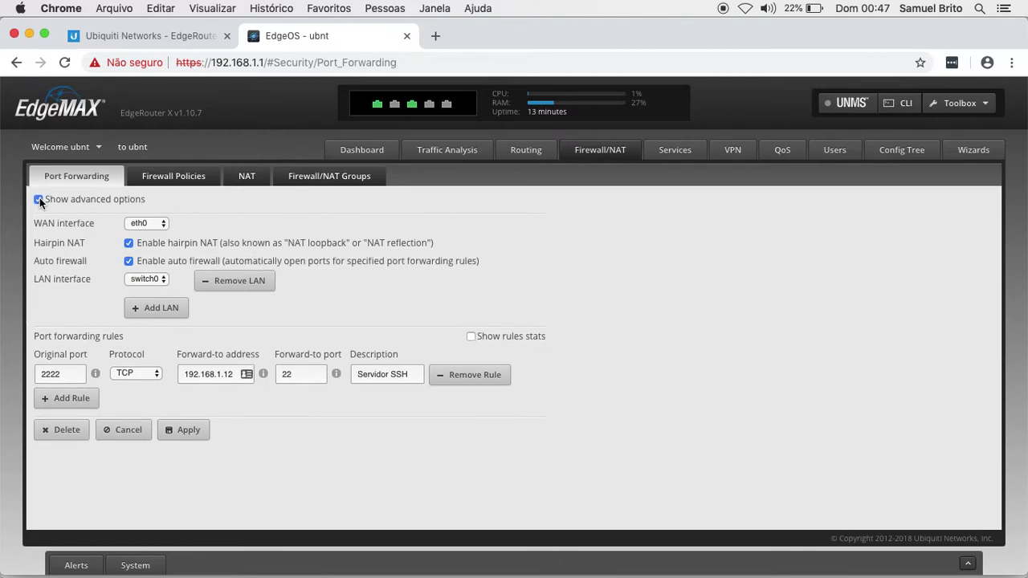
click(129, 261)
click(182, 430)
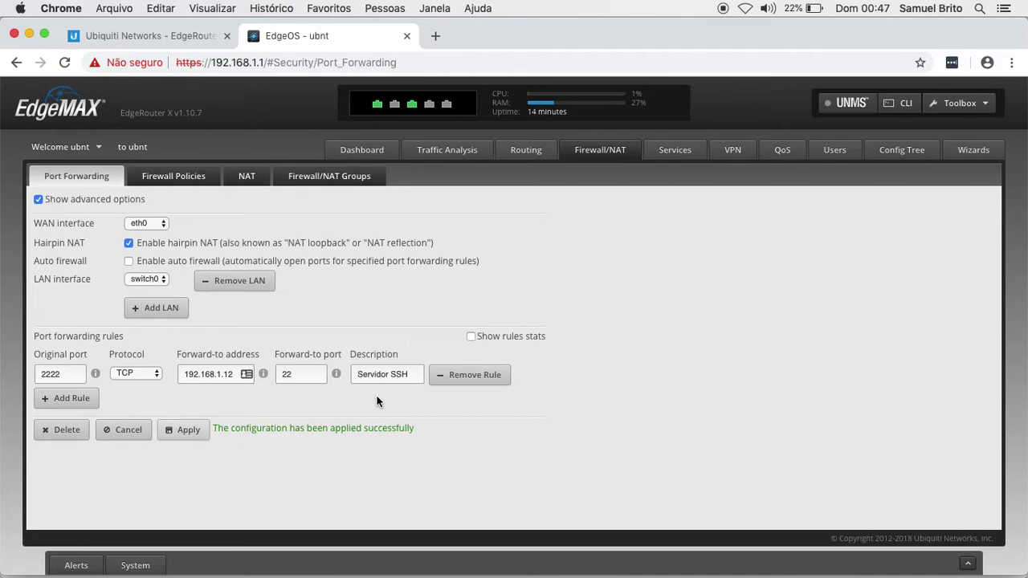
click(171, 179)
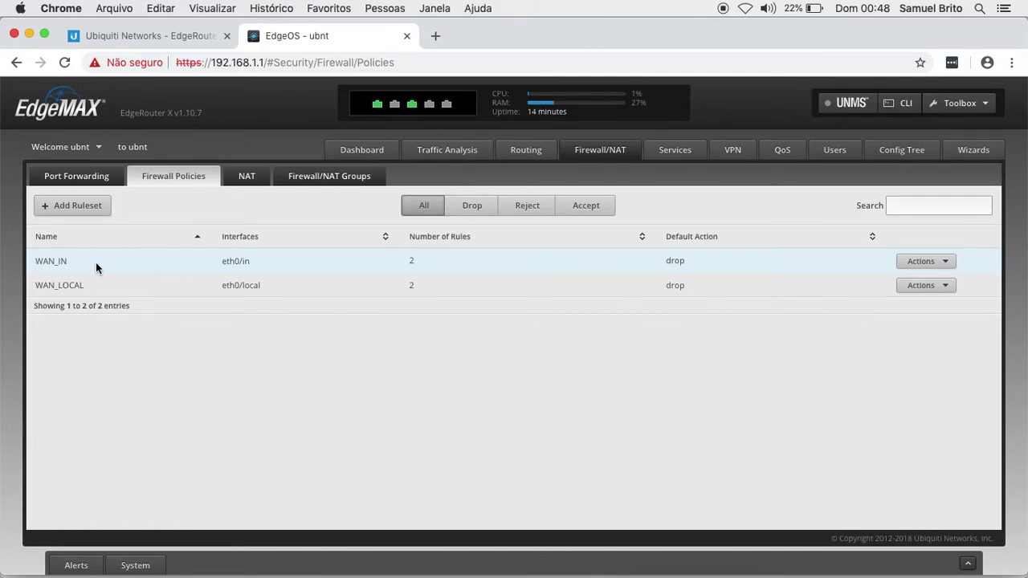
- Open the WAN_IN ruleset for editing from its Actions menu
click(915, 261)
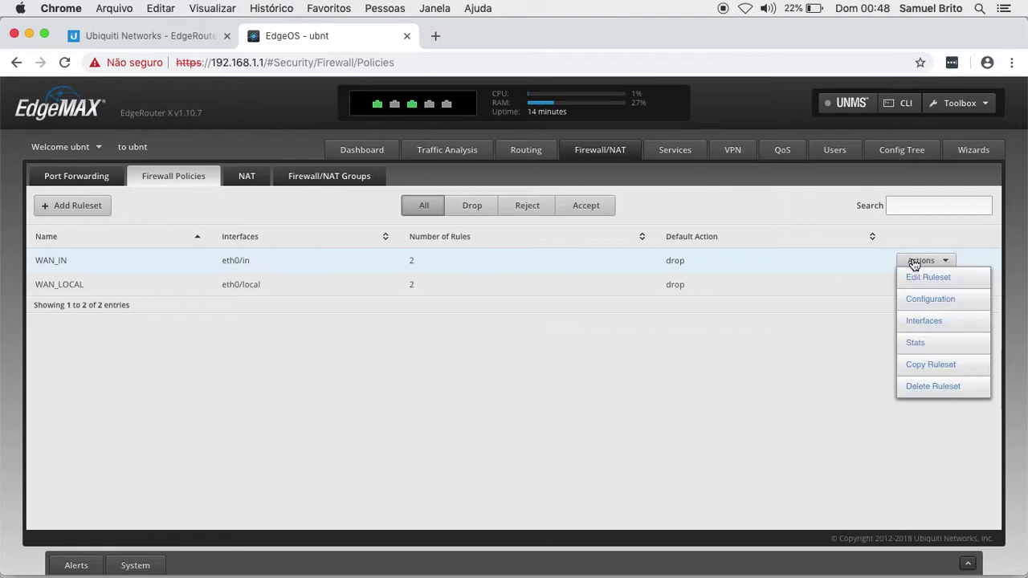
click(659, 260)
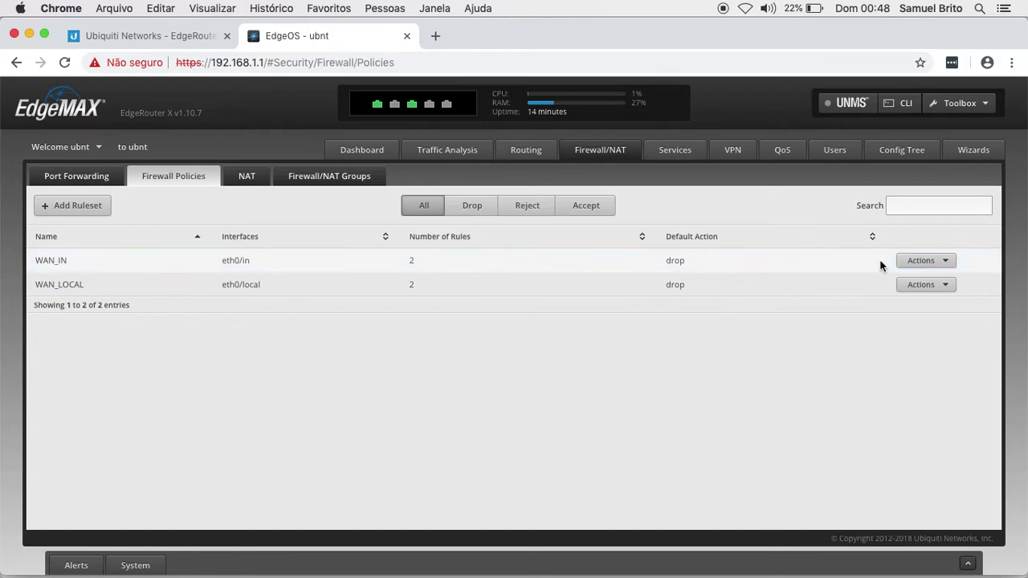
click(908, 264)
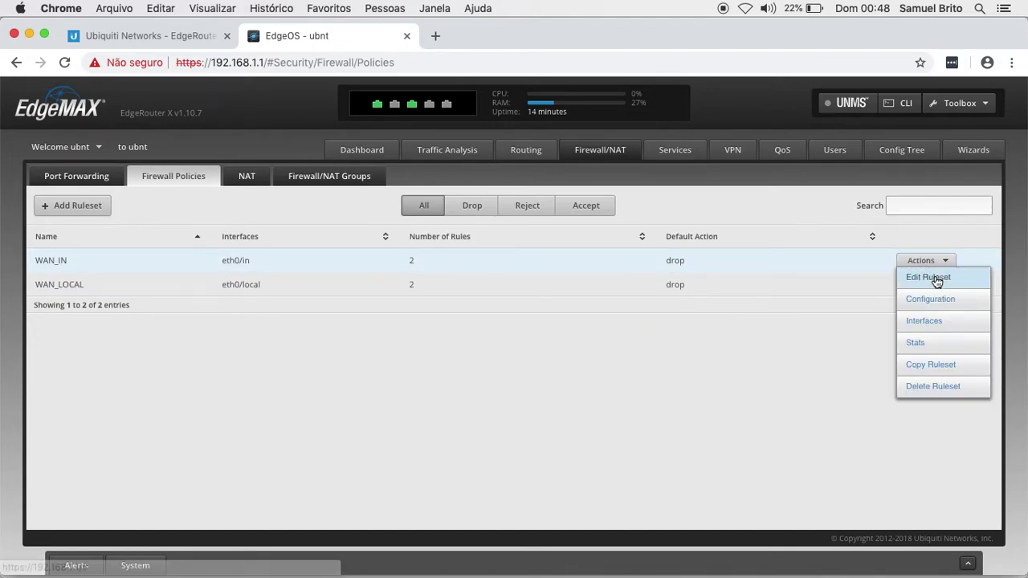
click(935, 278)
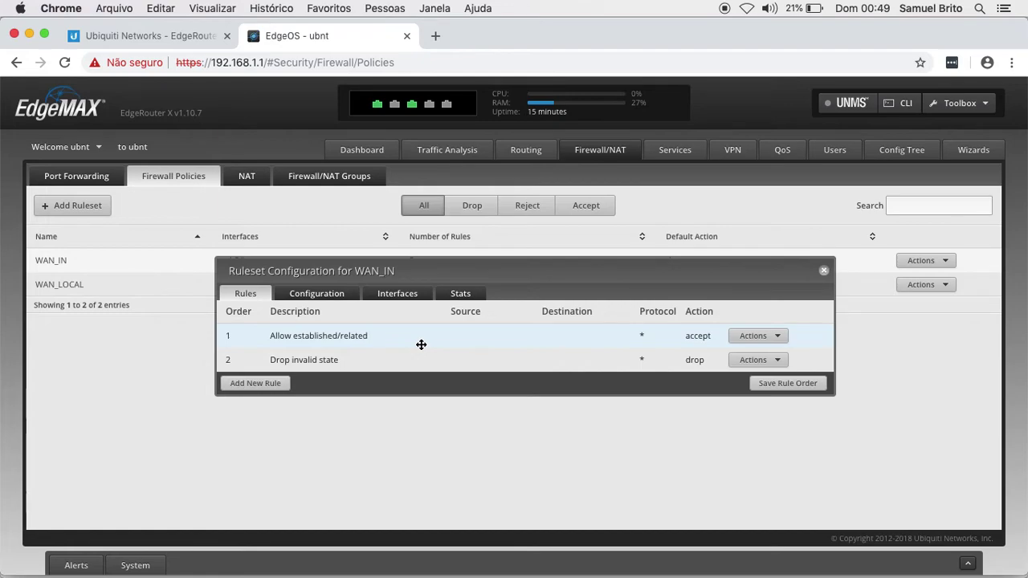
- Add a WAN_IN rule described 'Permitir TCP 22' with action Accept and protocol TCP
click(253, 384)
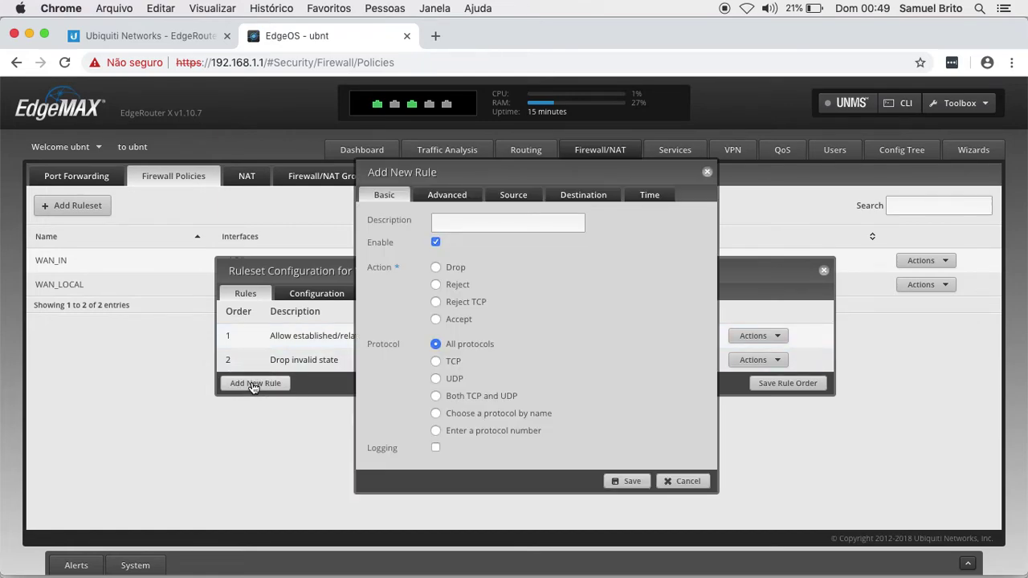
click(483, 222)
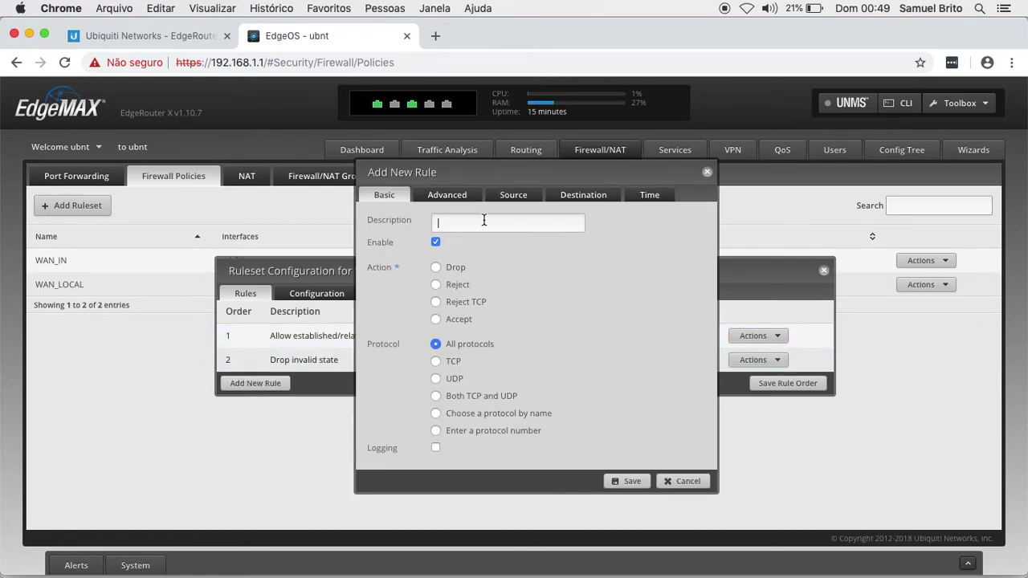
text(Permit)
text(ir TCP)
text(-22)
text(22)
click(436, 321)
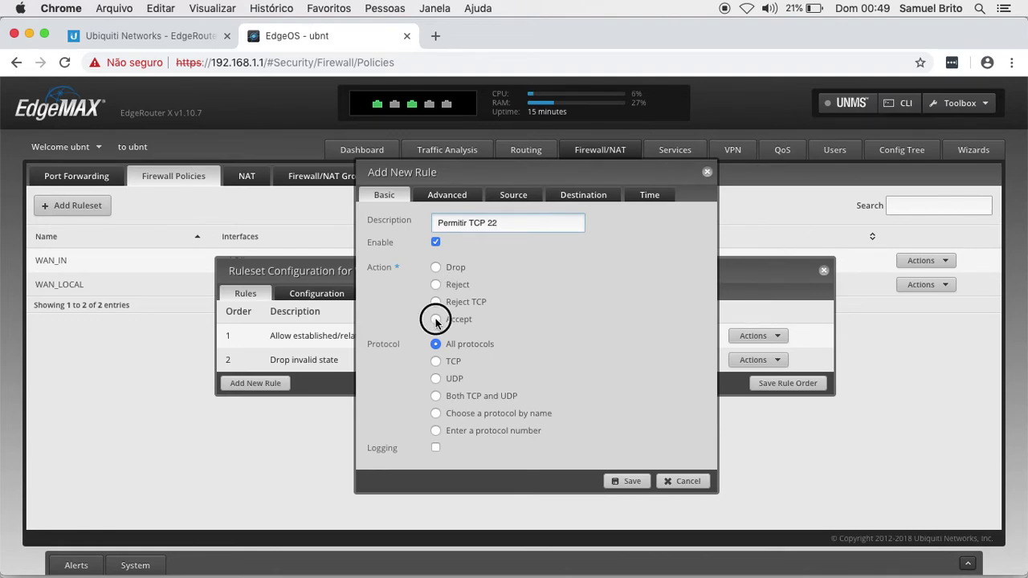
click(437, 362)
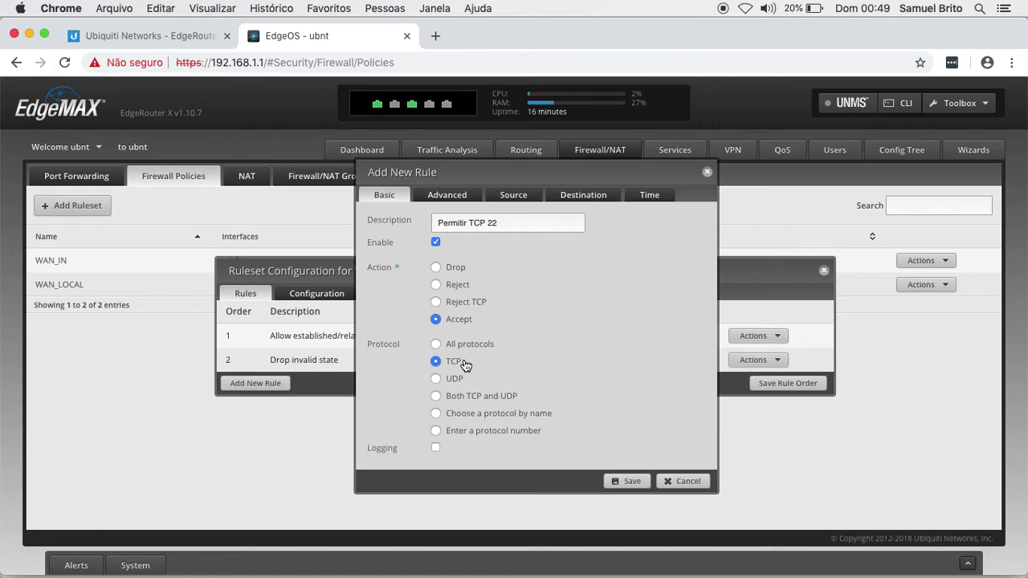
- Set the rule's destination to 192.168.1.12 port 22 and save it as rule 3
click(584, 197)
click(482, 284)
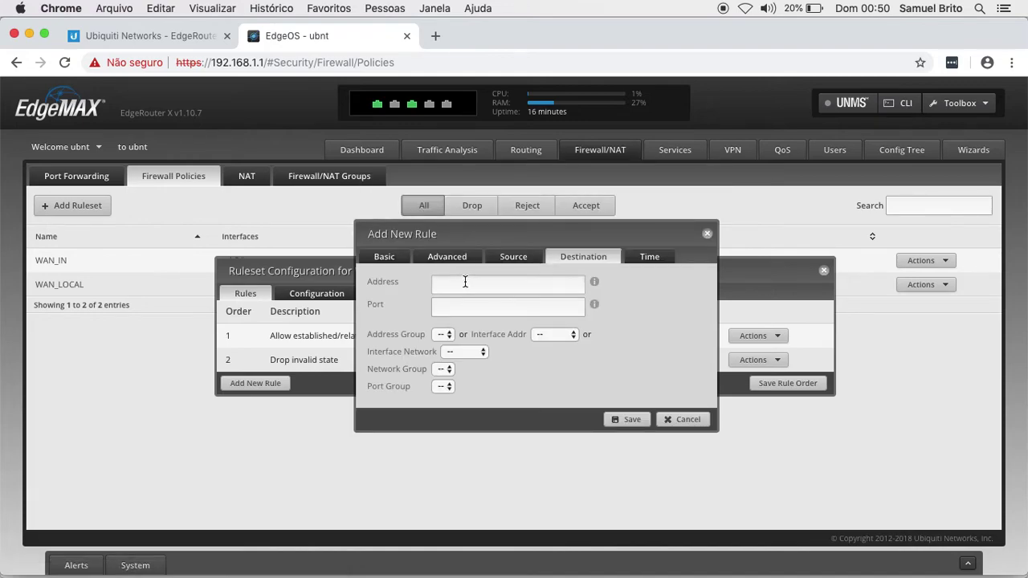
text(192.168.1.12)
click(473, 305)
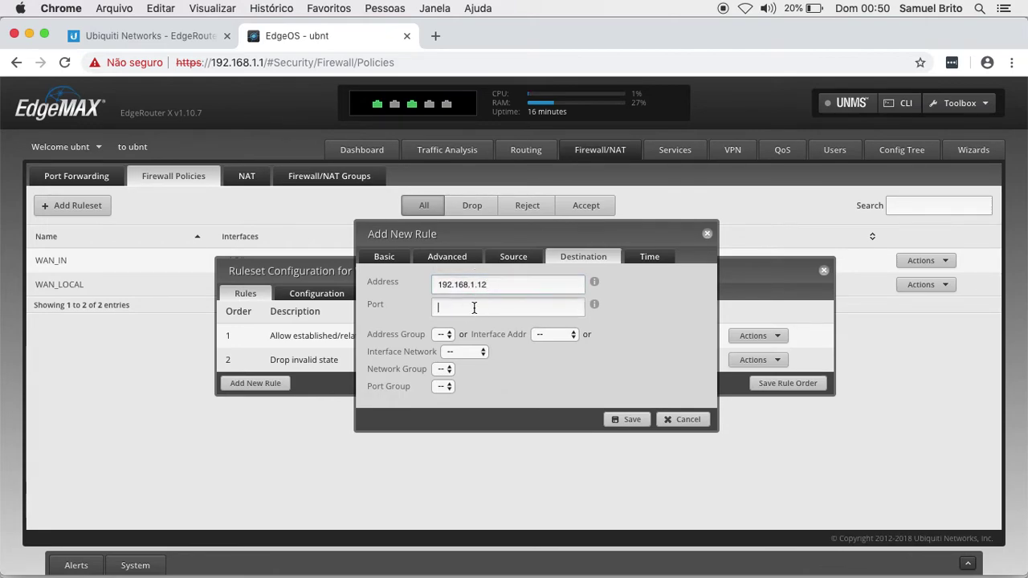
text(22)
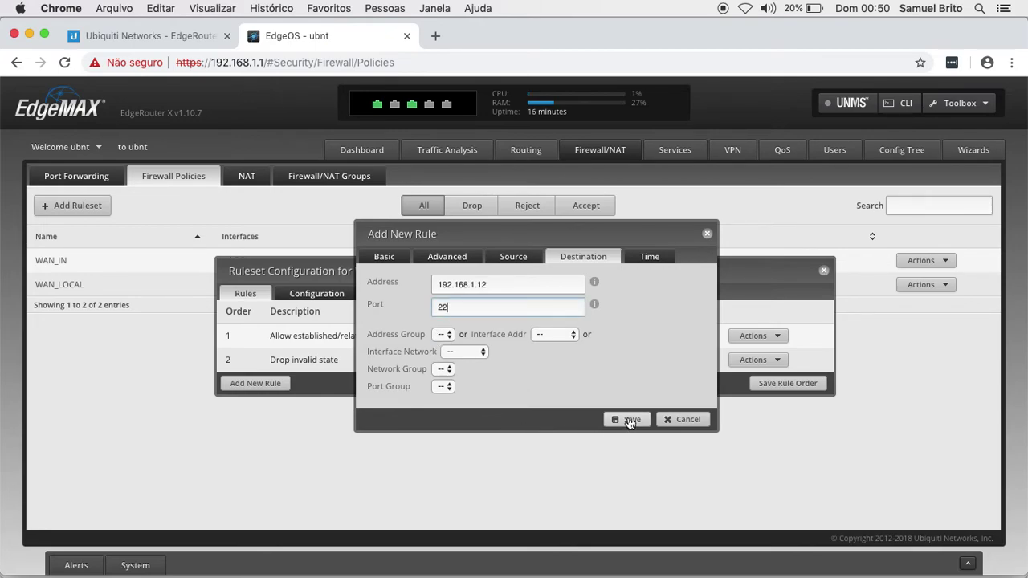
click(392, 258)
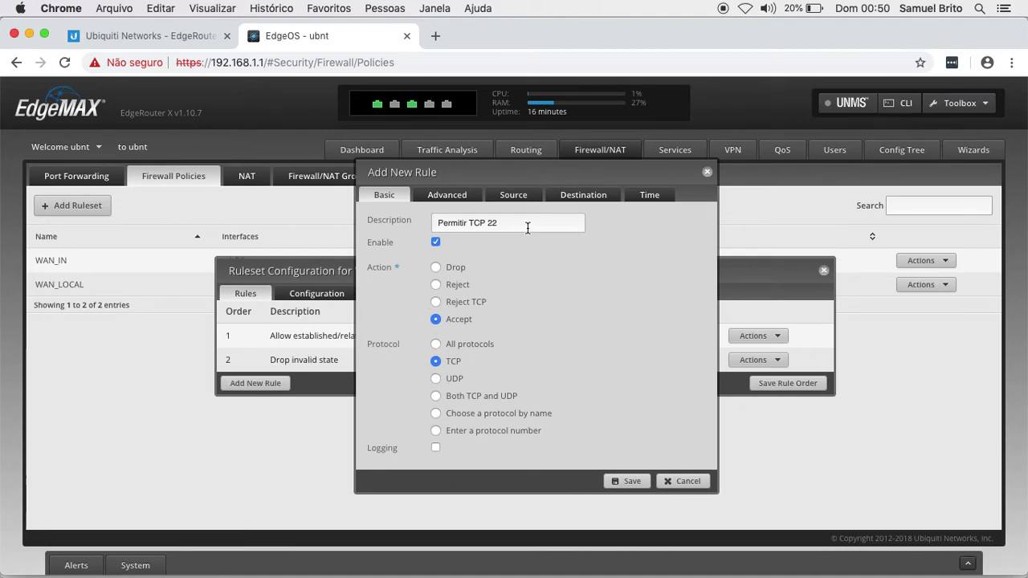
click(578, 205)
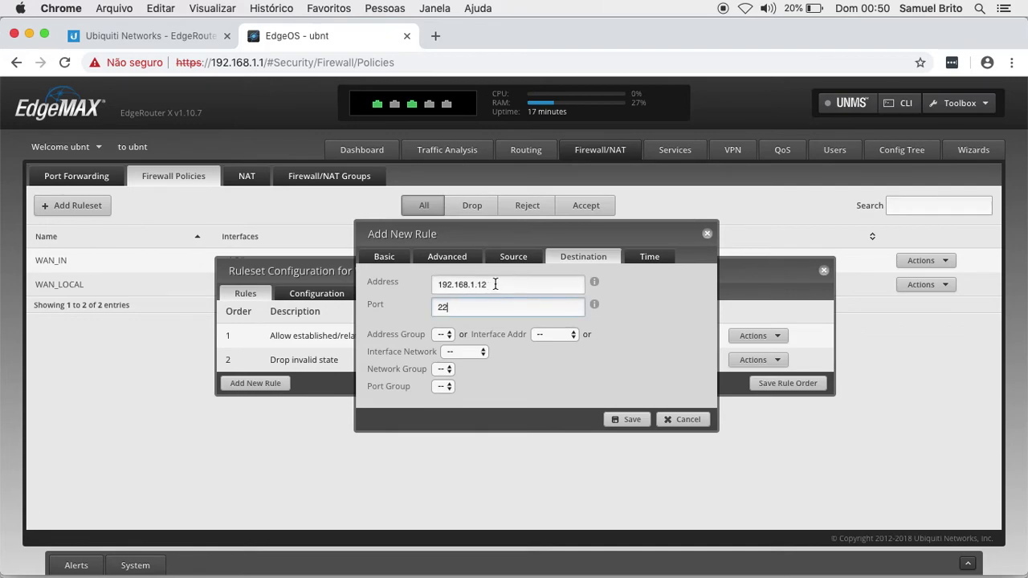
click(456, 284)
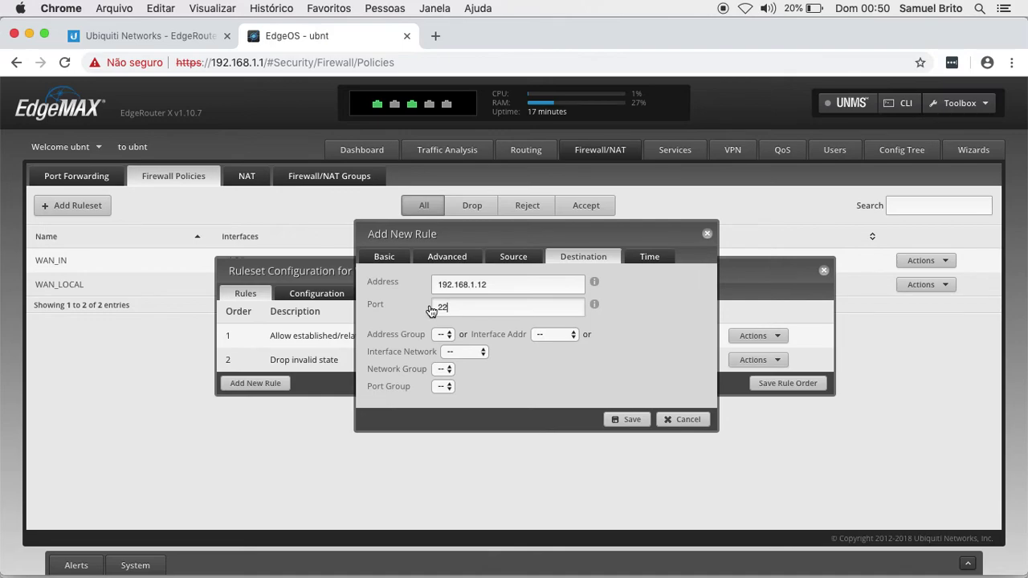
click(612, 418)
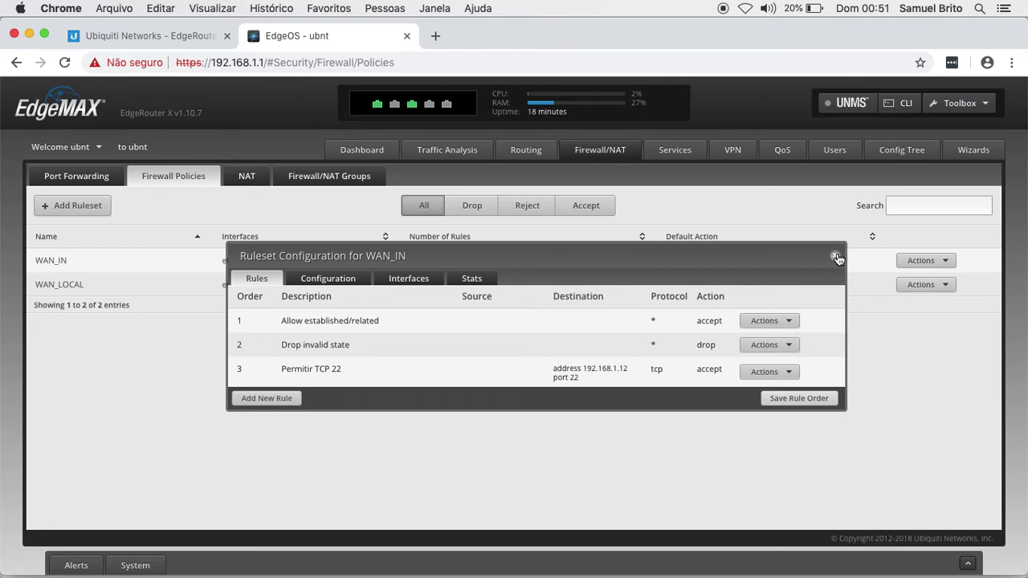
- Close the WAN_IN view and show the Port Forwarding rules with the Servidor SSH forward
click(837, 256)
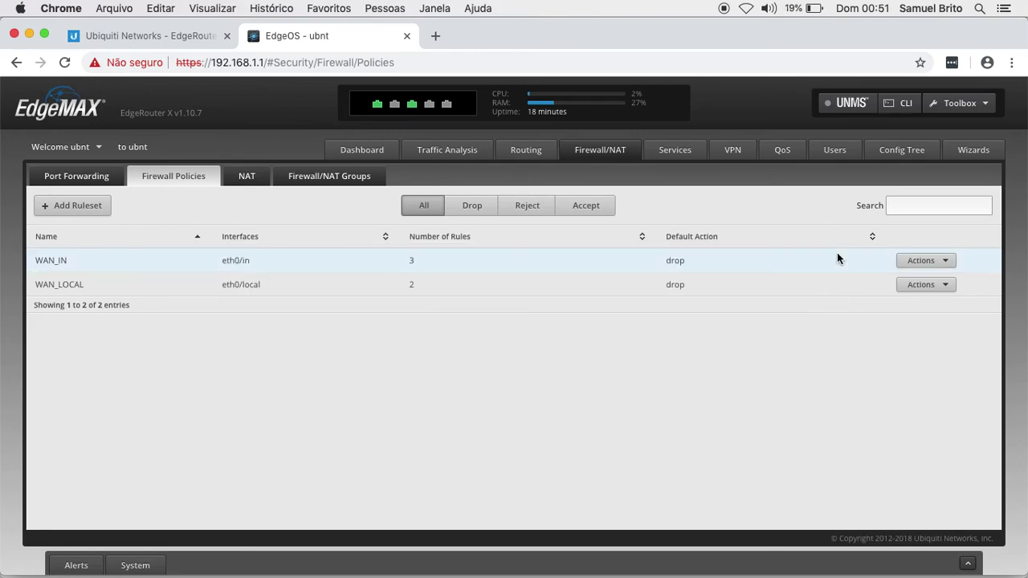
click(99, 178)
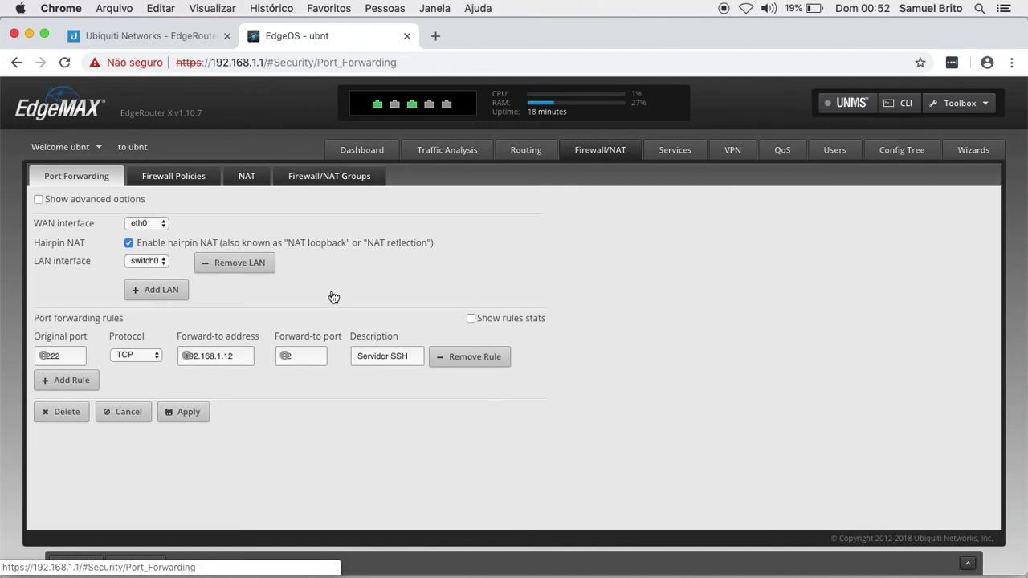
- Bring the ER-DNAT.png port-forward diagram in Preview to the front
mouse_move(562, 559)
click(670, 559)
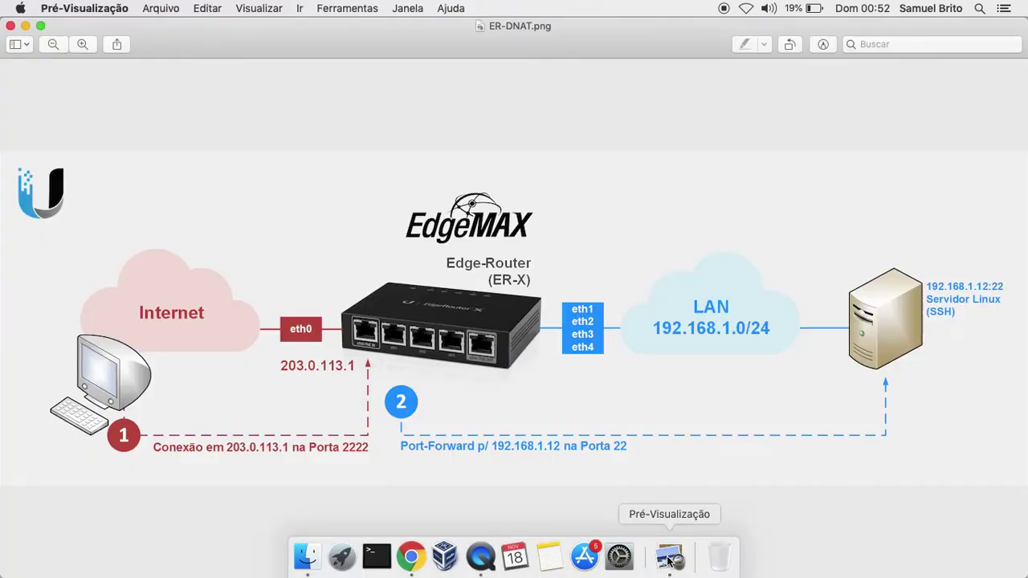